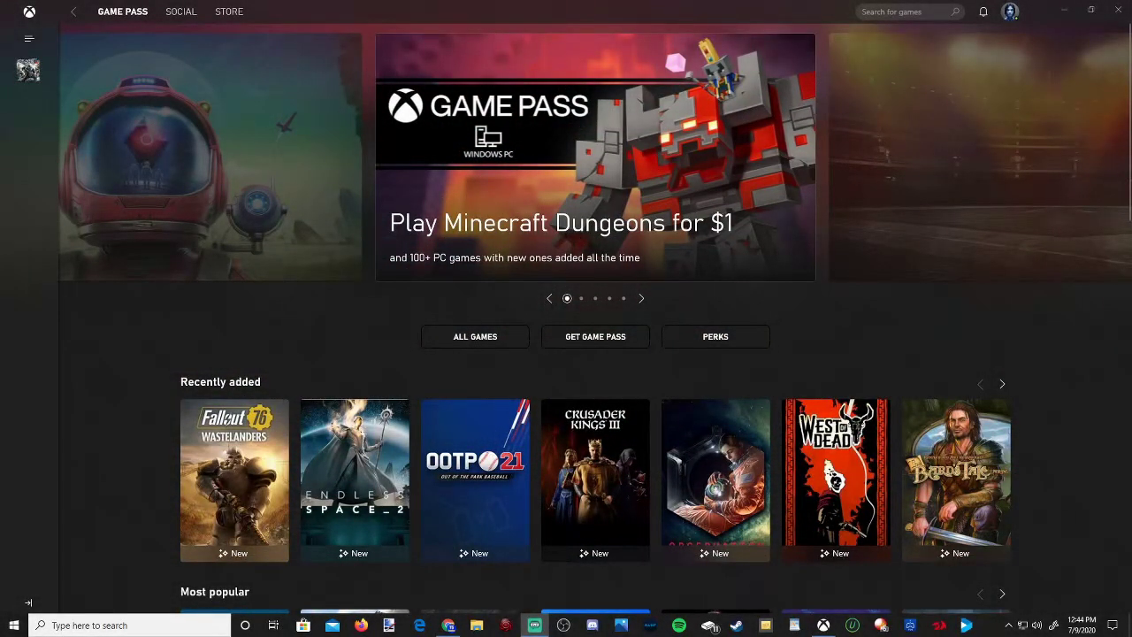
# Launch Xbox Console Companion from the Start menu and begin a people search
pyautogui.moveTo(826, 626)
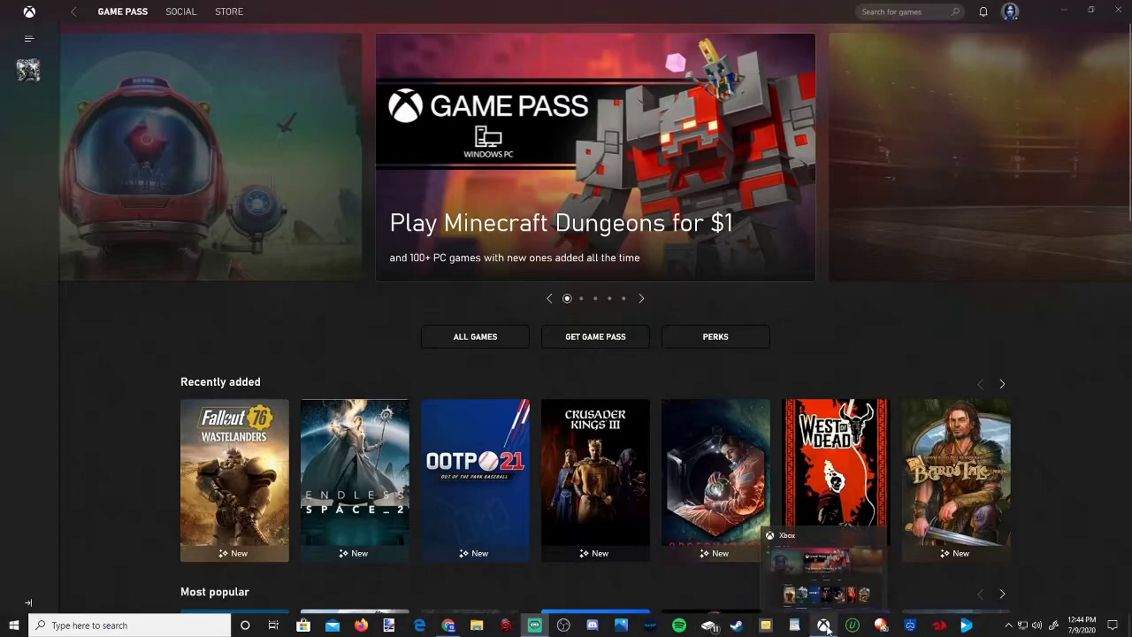
pyautogui.click(14, 624)
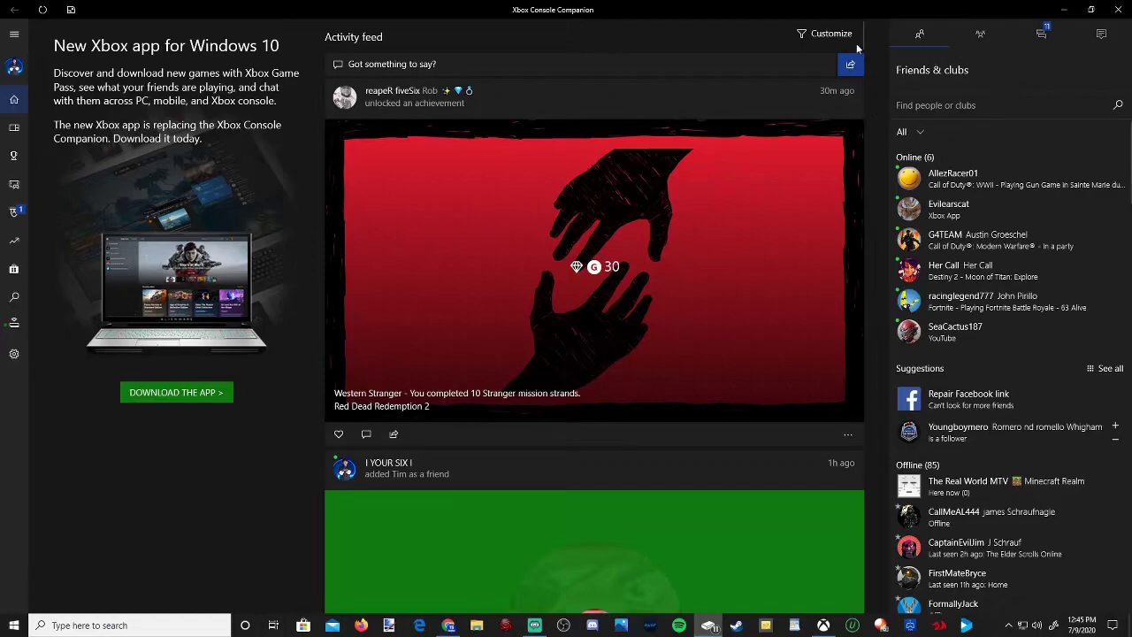
pyautogui.click(979, 110)
pyautogui.write('tim')
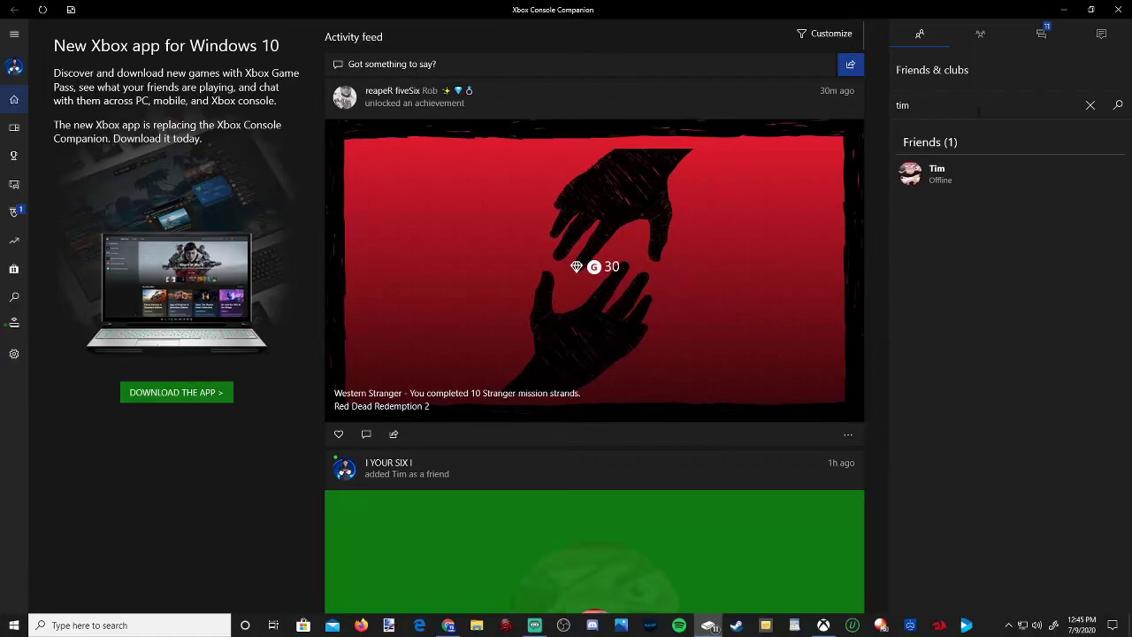
pyautogui.write('bo ')
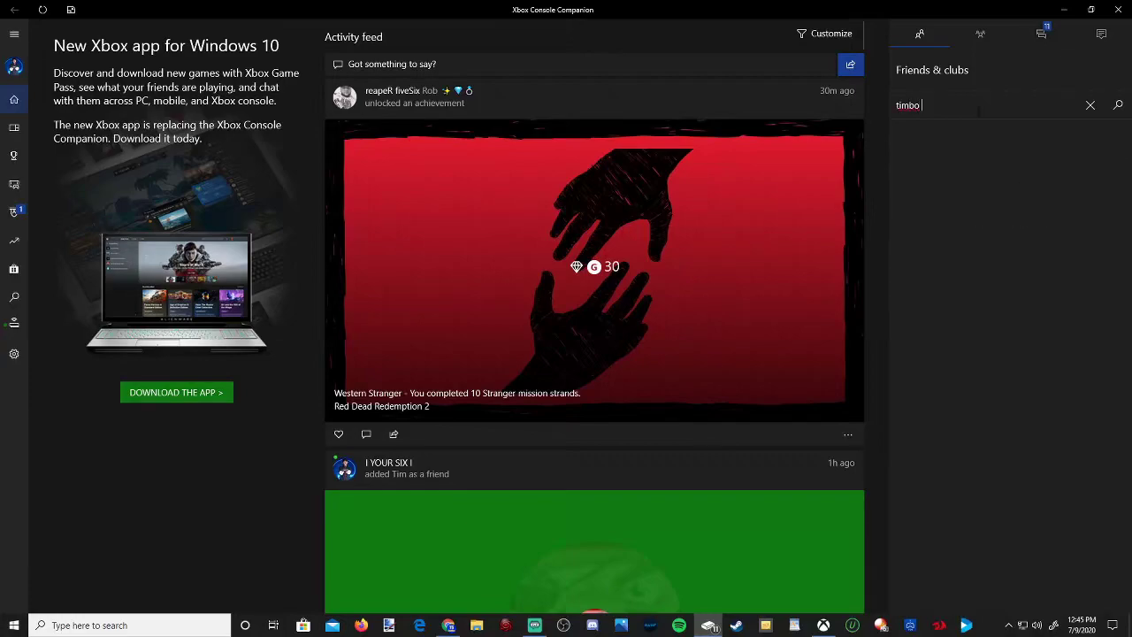
pyautogui.write('slice')
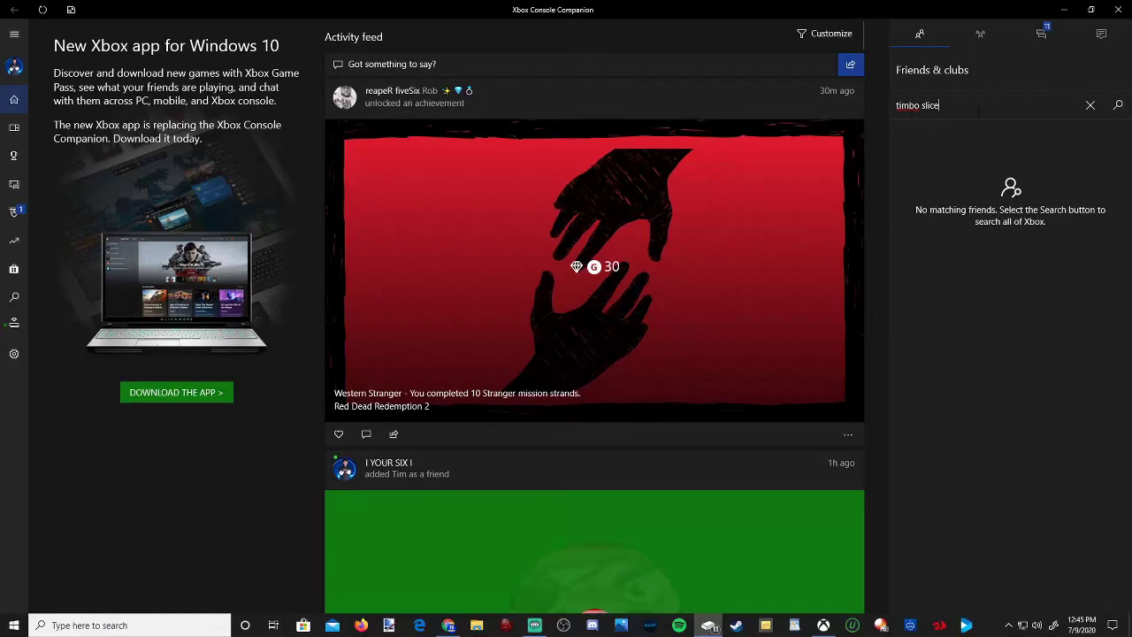
pyautogui.click(1118, 105)
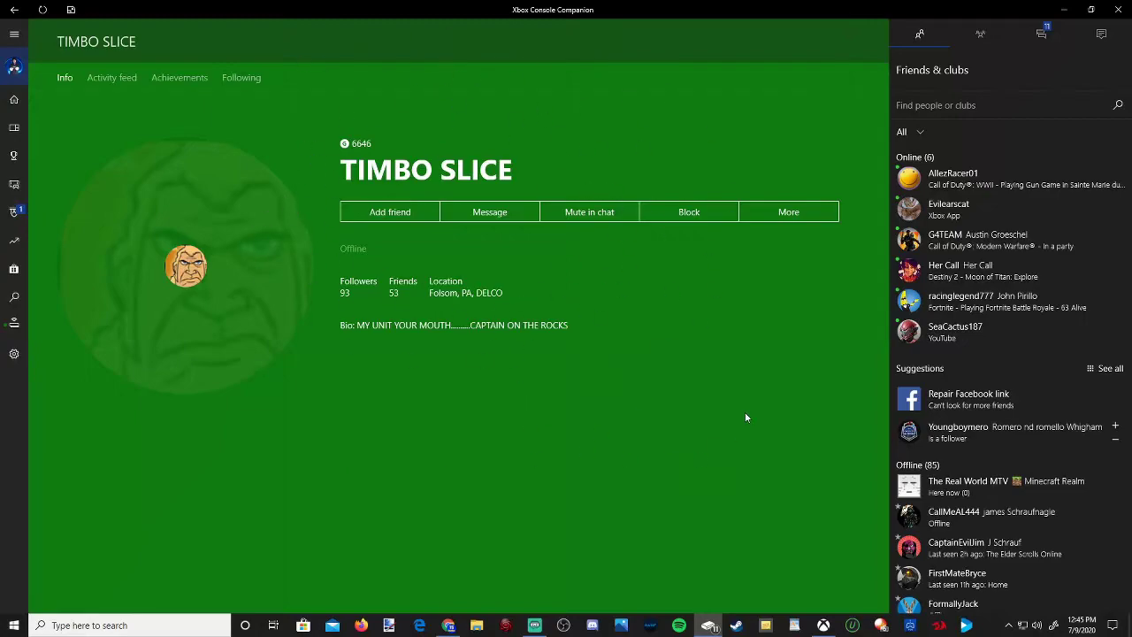
pyautogui.moveTo(827, 625)
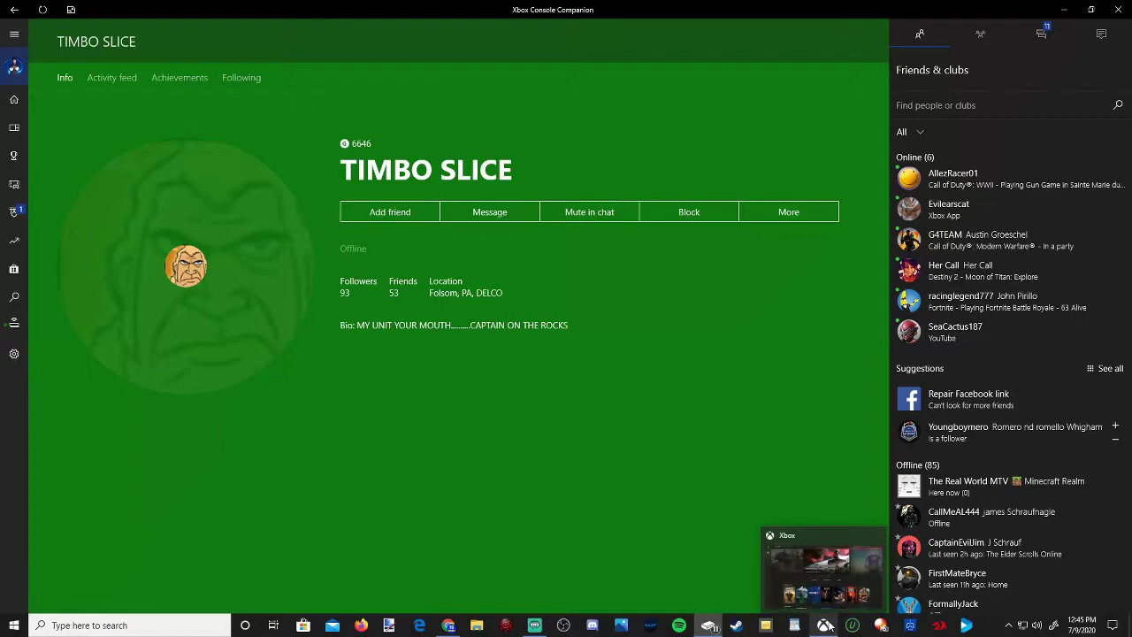
pyautogui.click(827, 625)
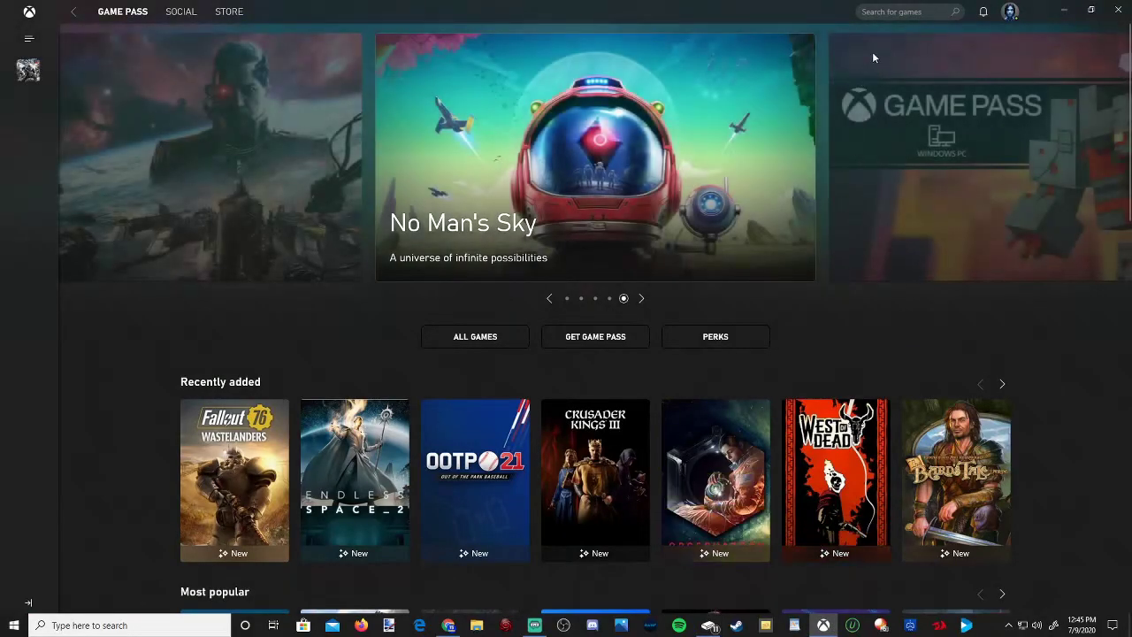
pyautogui.click(182, 18)
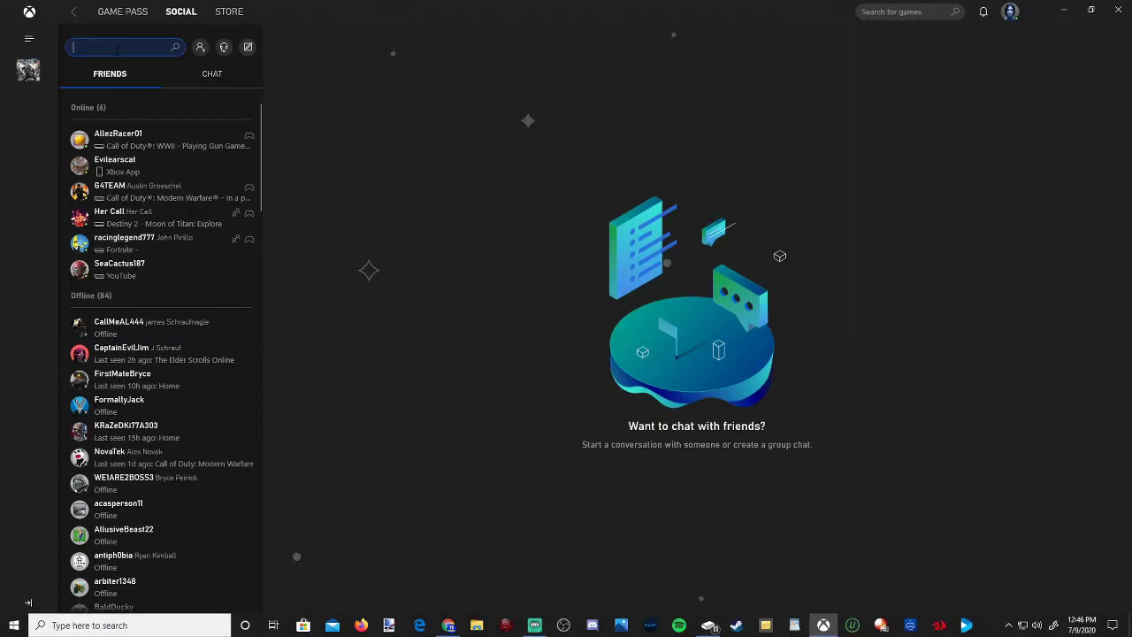
pyautogui.write('timbo s')
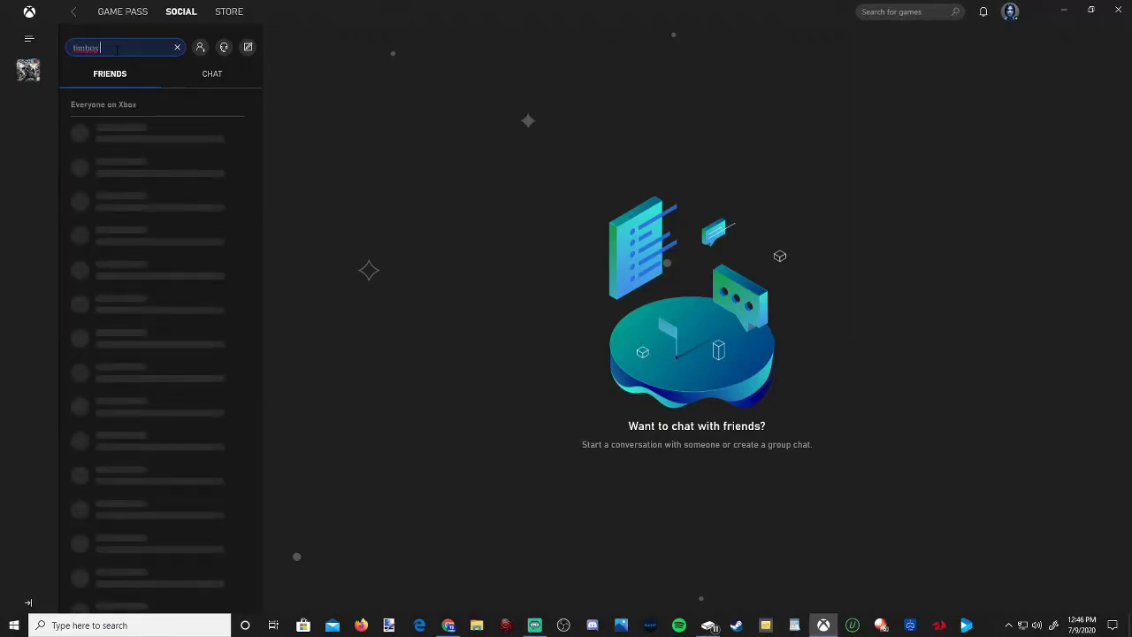
pyautogui.write('lice')
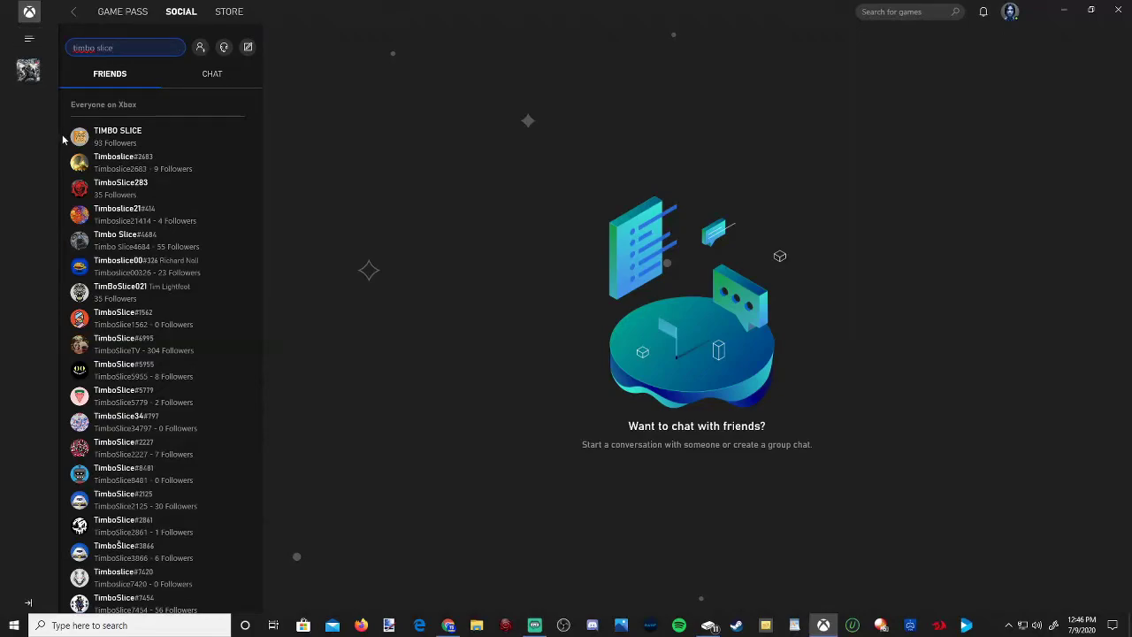
pyautogui.click(112, 13)
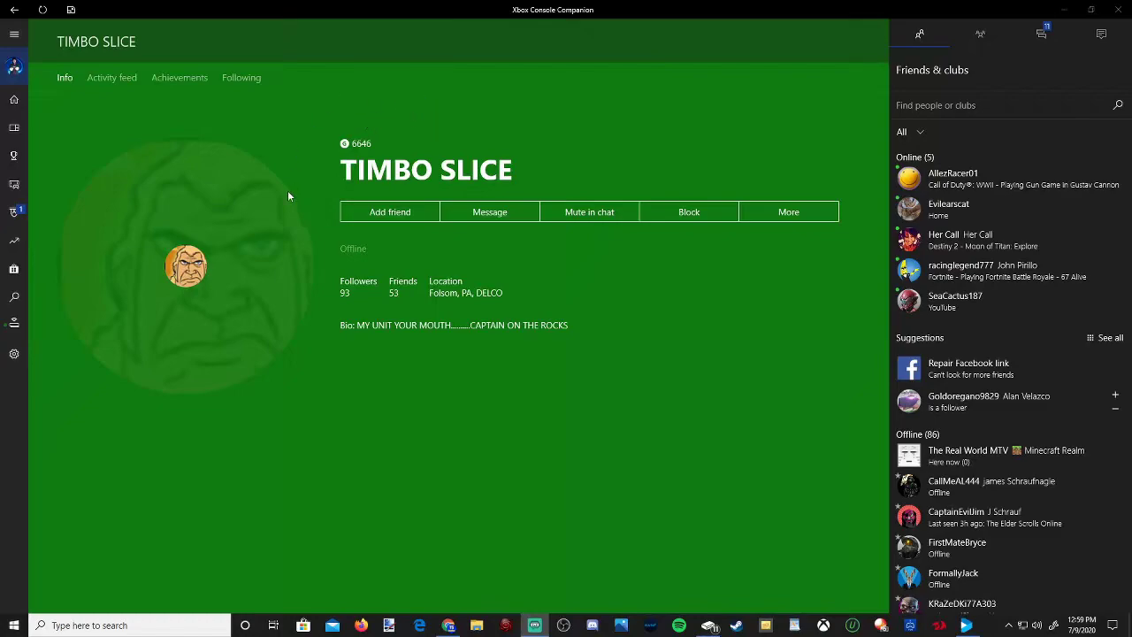
pyautogui.click(398, 215)
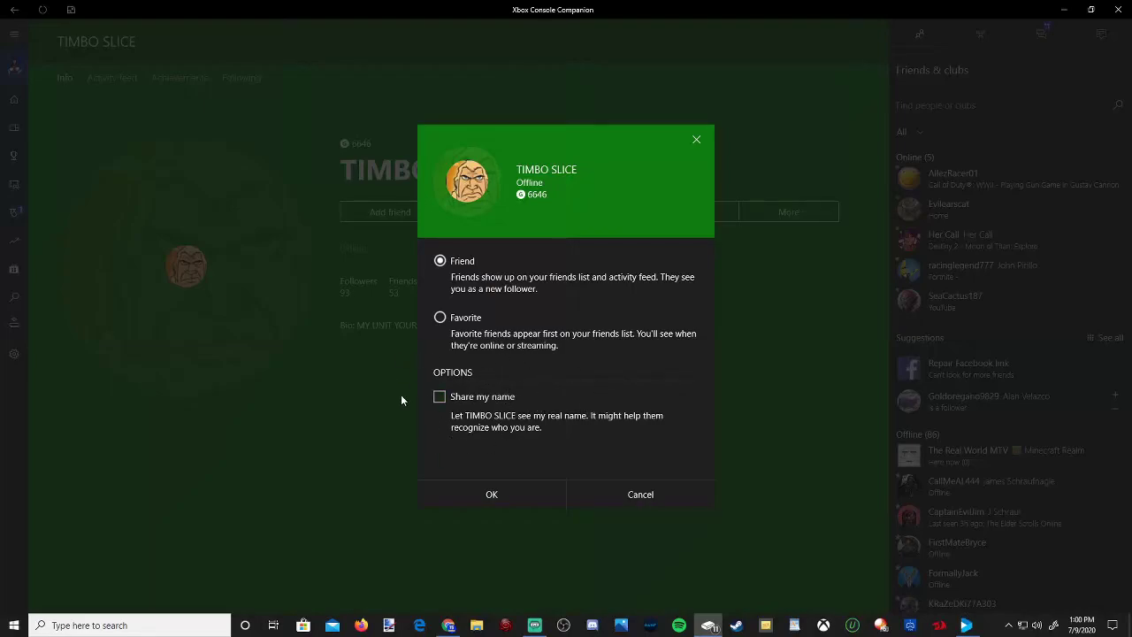
pyautogui.click(440, 398)
pyautogui.click(440, 398)
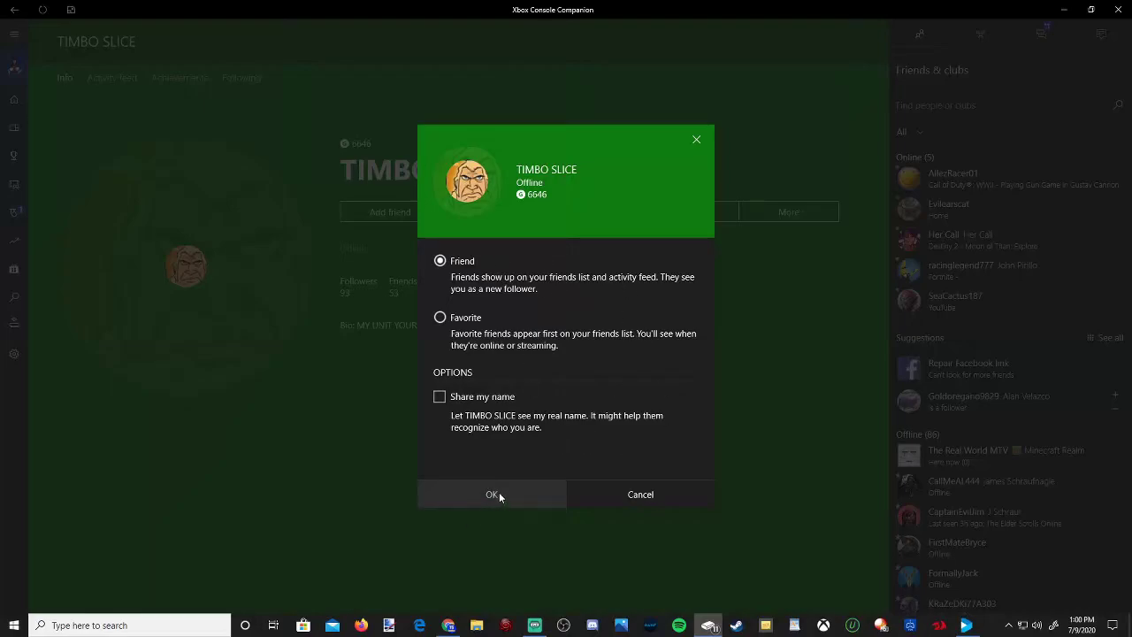
pyautogui.click(498, 492)
pyautogui.click(518, 493)
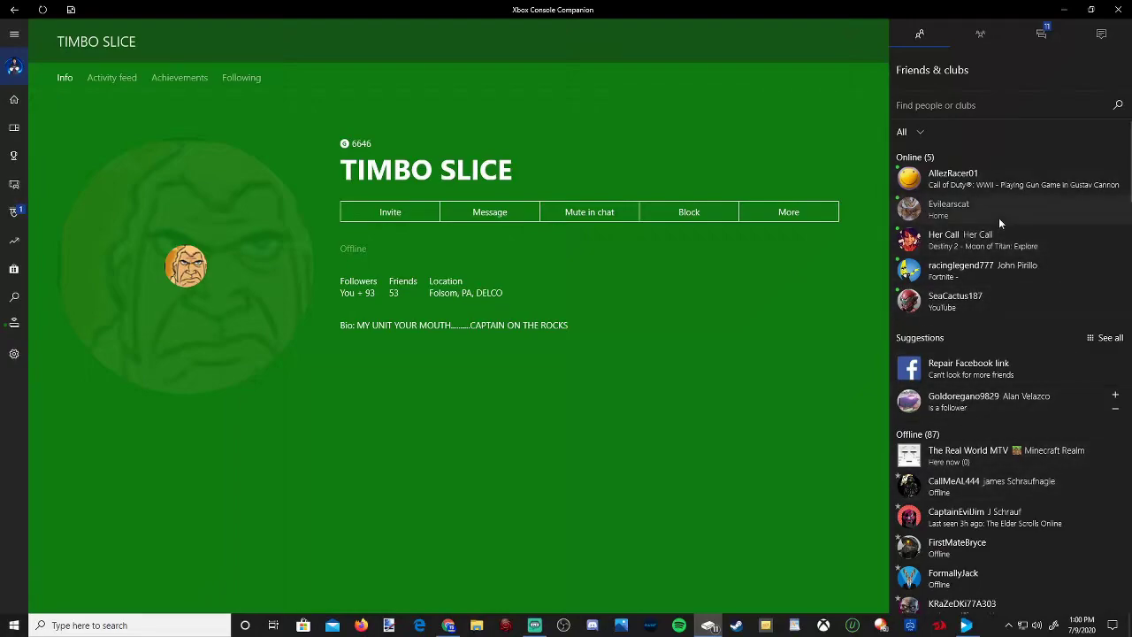
pyautogui.scroll(-3, 987, 522)
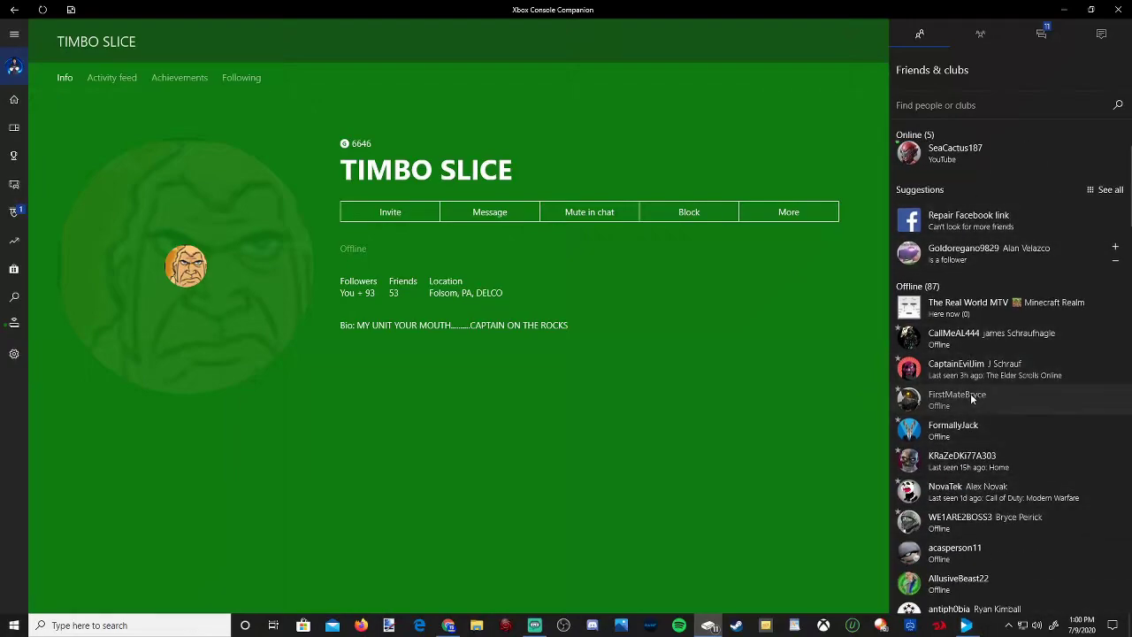
pyautogui.scroll(2, 975, 397)
pyautogui.scroll(1, 945, 476)
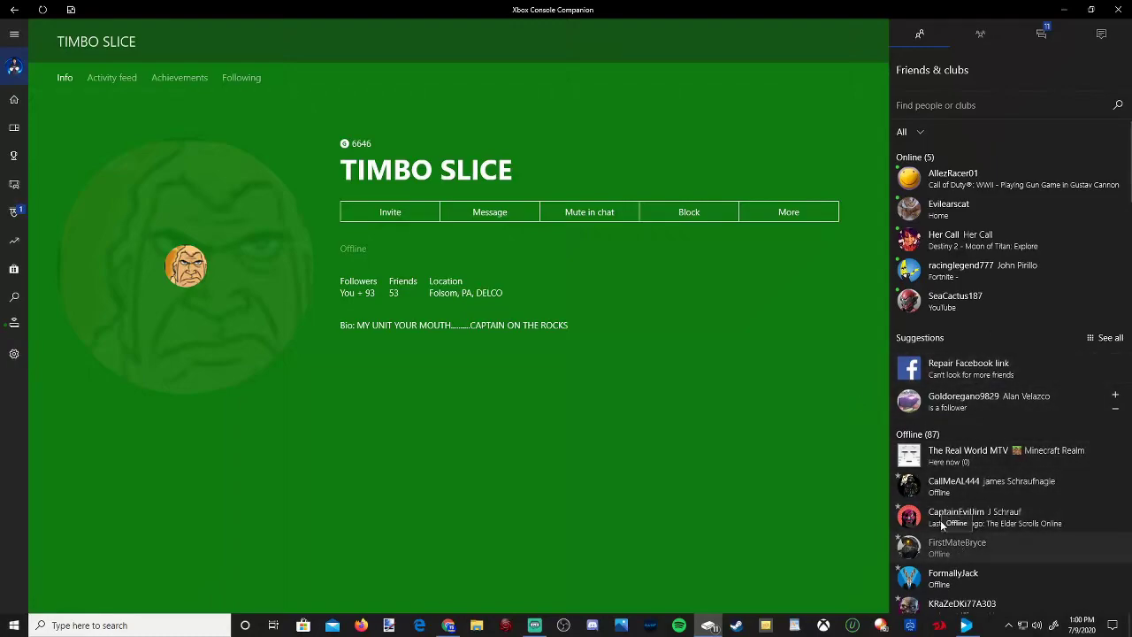
pyautogui.scroll(-3, 947, 531)
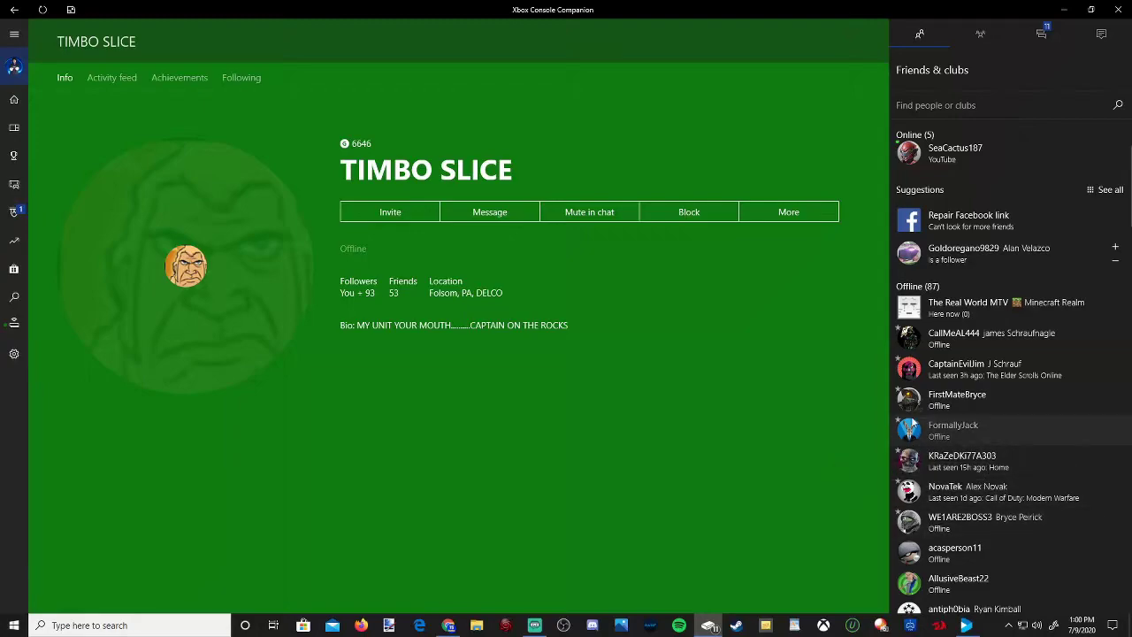
pyautogui.scroll(-1, 953, 498)
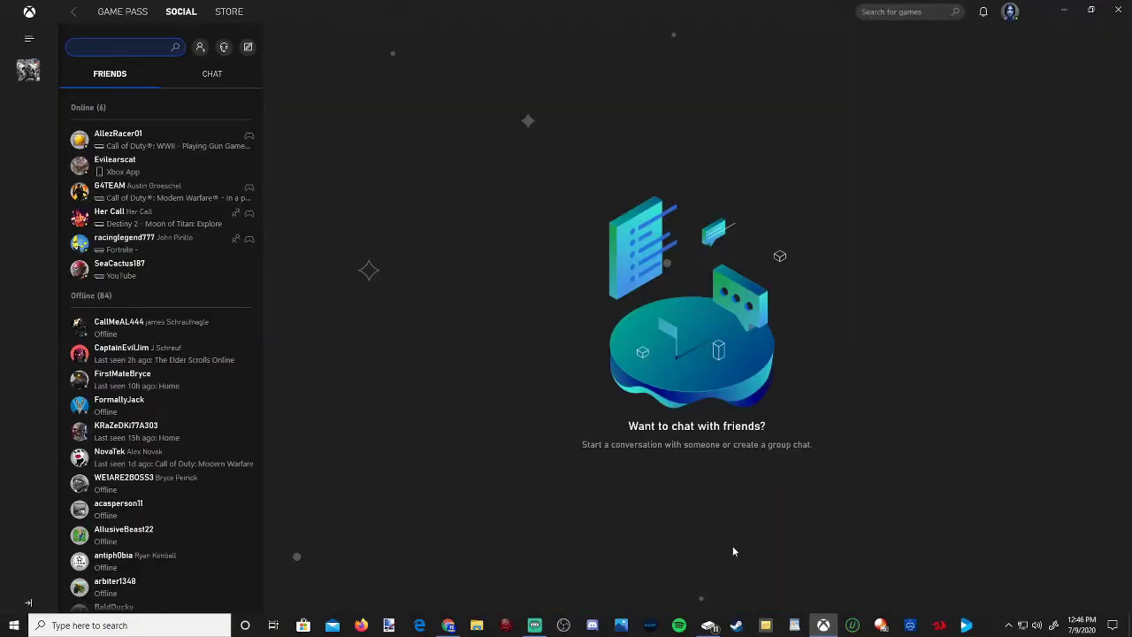
# Bring the Console Companion window with TIMBO SLICE's profile back to the front
pyautogui.click(708, 625)
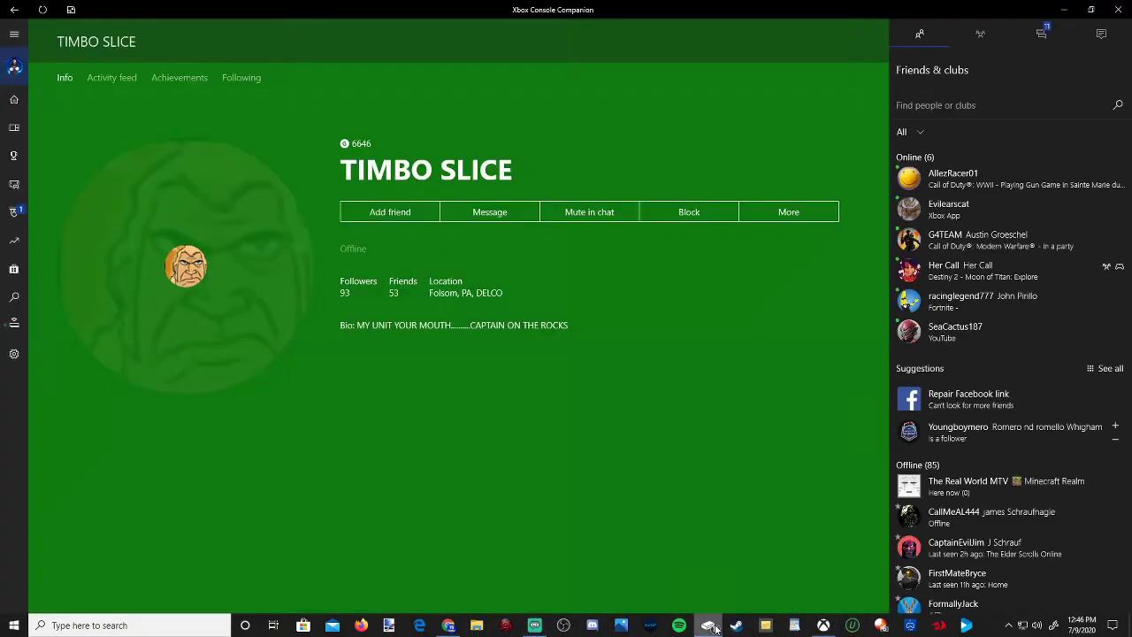